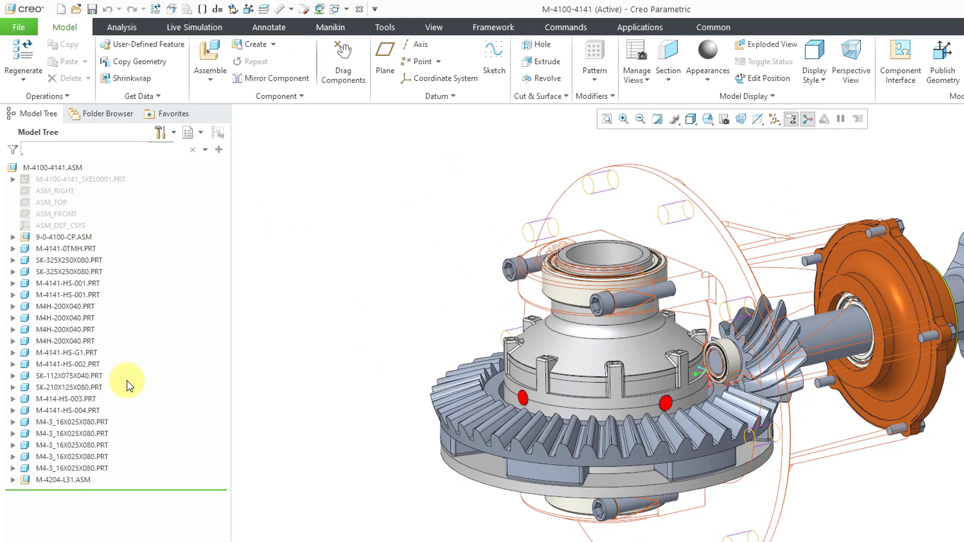
Check the assembly's Model Tree Settings options, then list the tree display choices
click(174, 133)
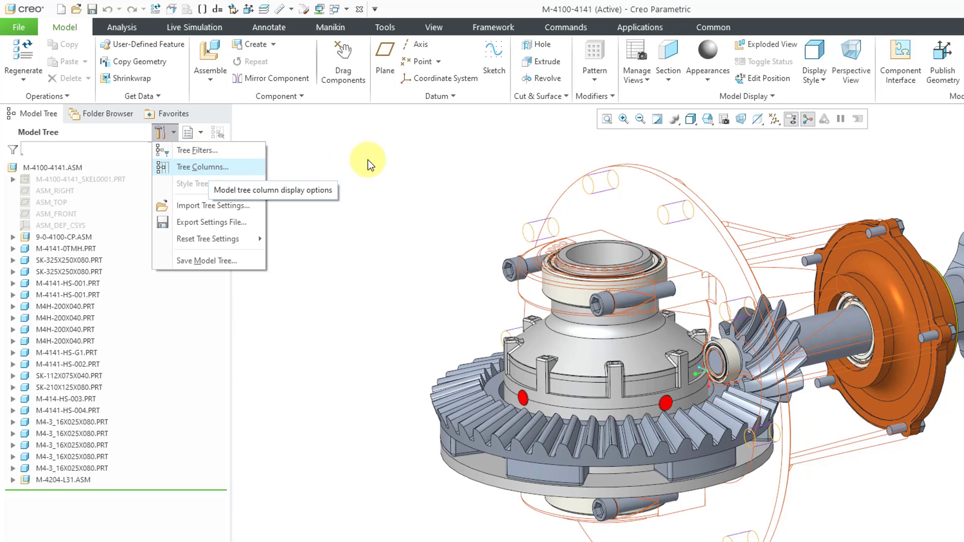
click(348, 160)
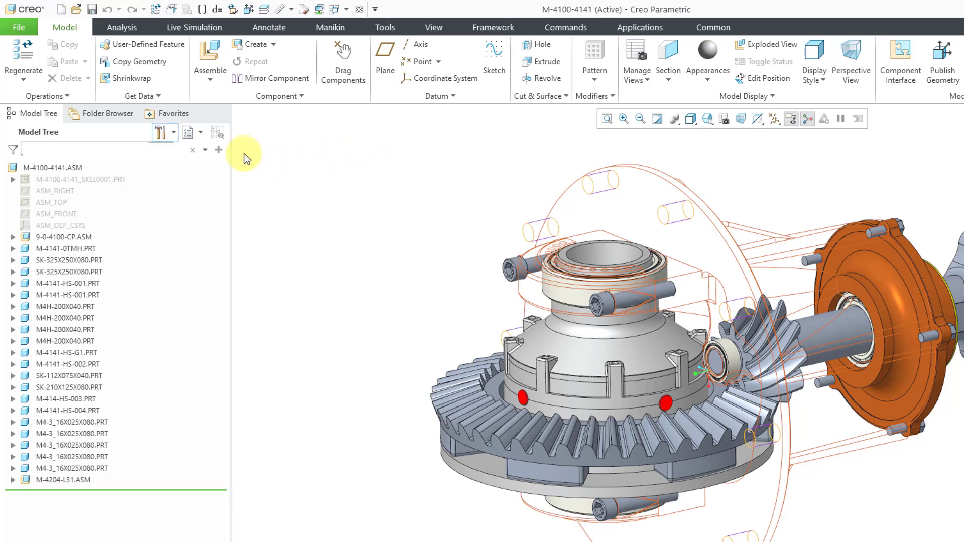
click(200, 133)
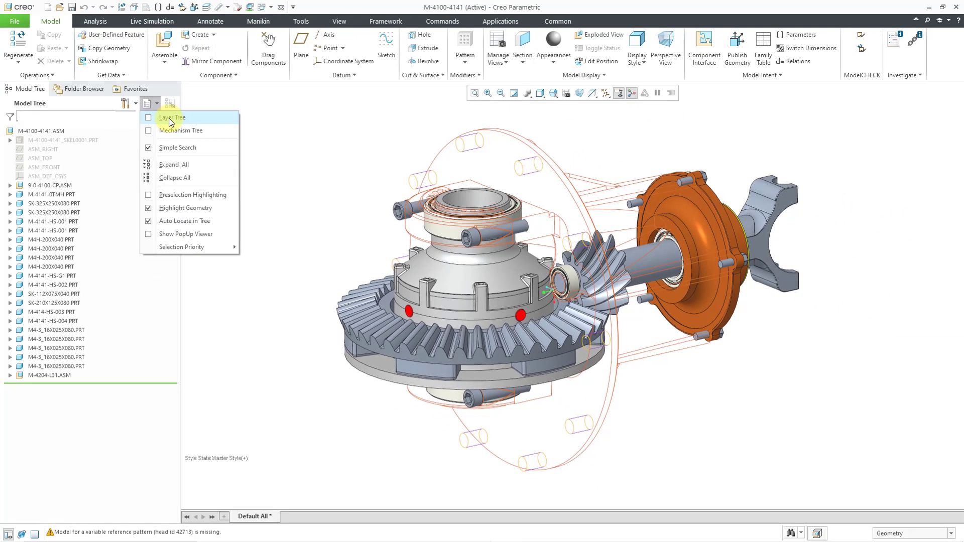
Show the assembly's Layer Tree, then hide it again
click(169, 118)
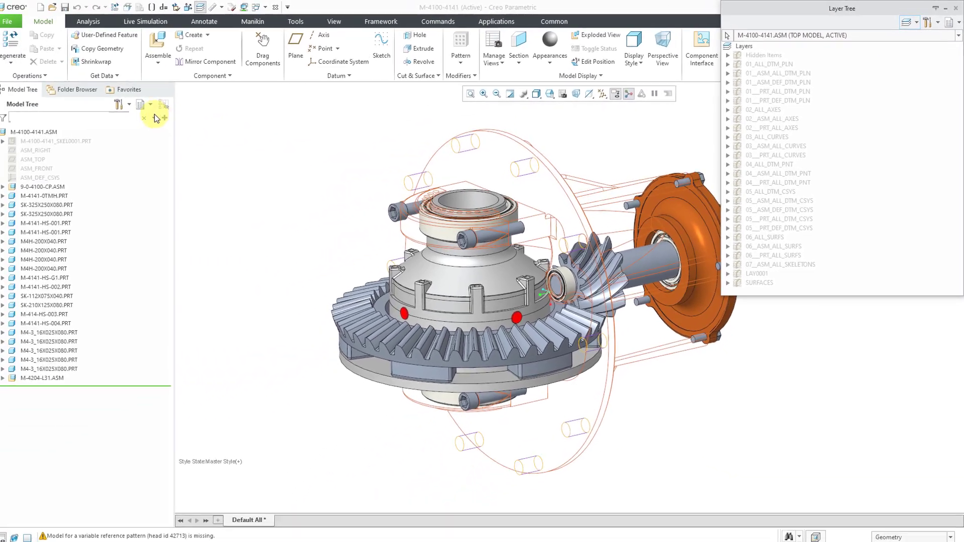
click(156, 104)
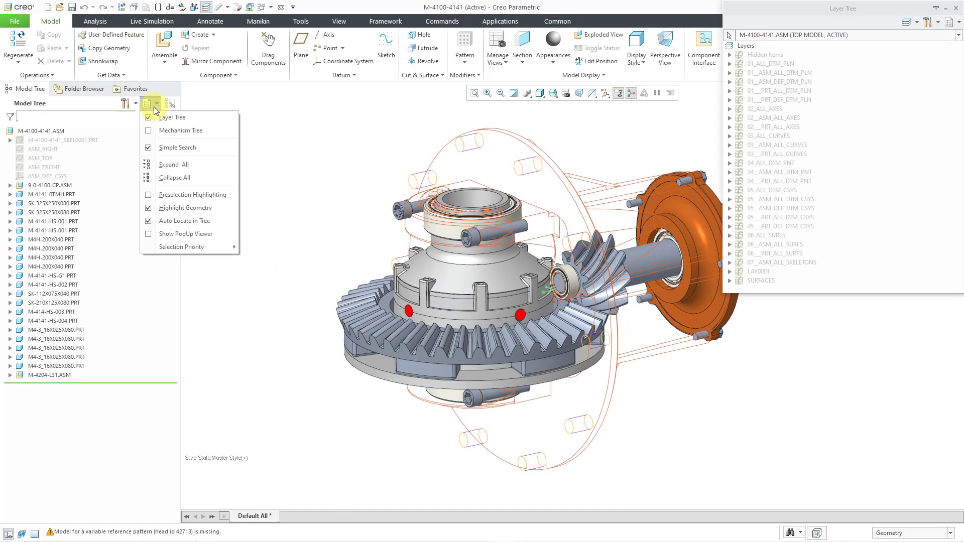
click(166, 117)
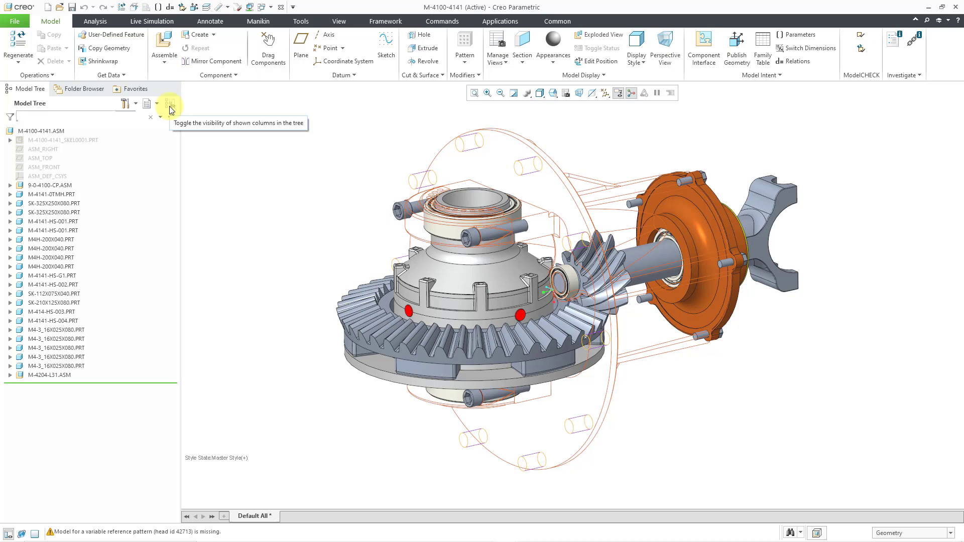
Switch to the 9-34-000-REG.PRT gear part and toggle its Feat # and Feat ID columns off and on
click(271, 7)
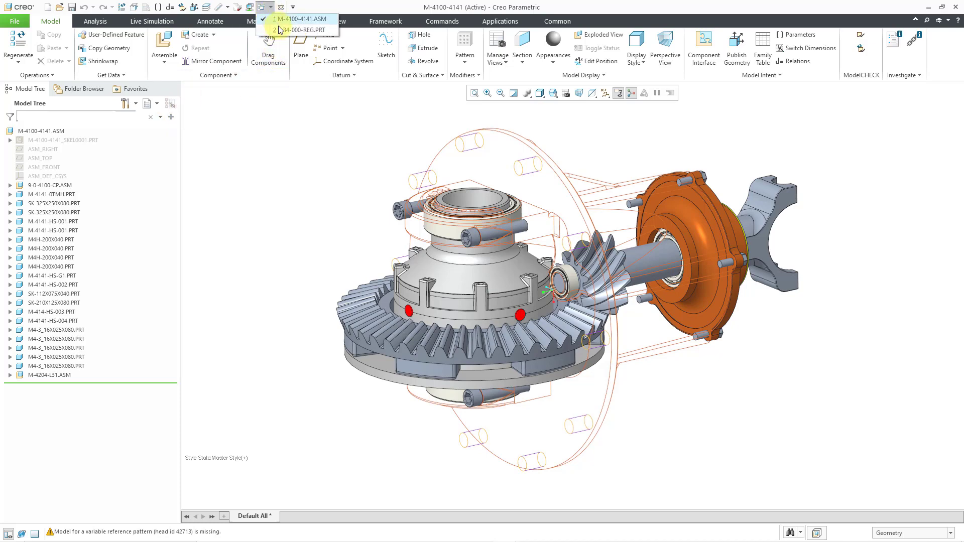
click(300, 30)
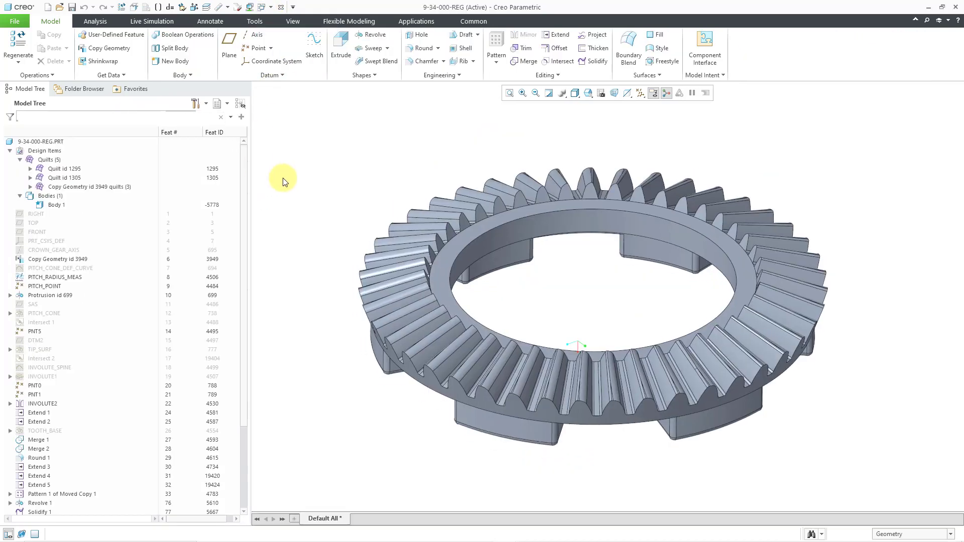
click(241, 108)
click(157, 104)
click(204, 105)
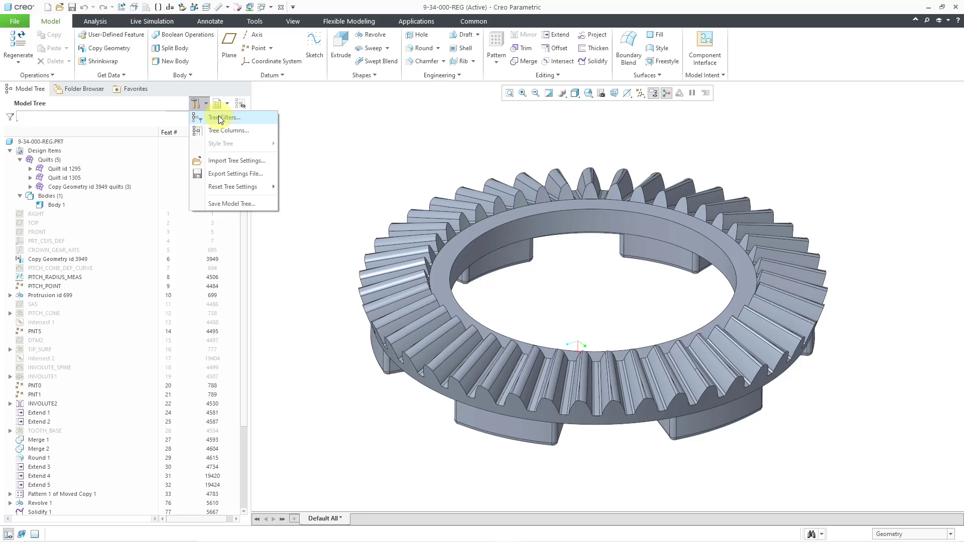
click(220, 118)
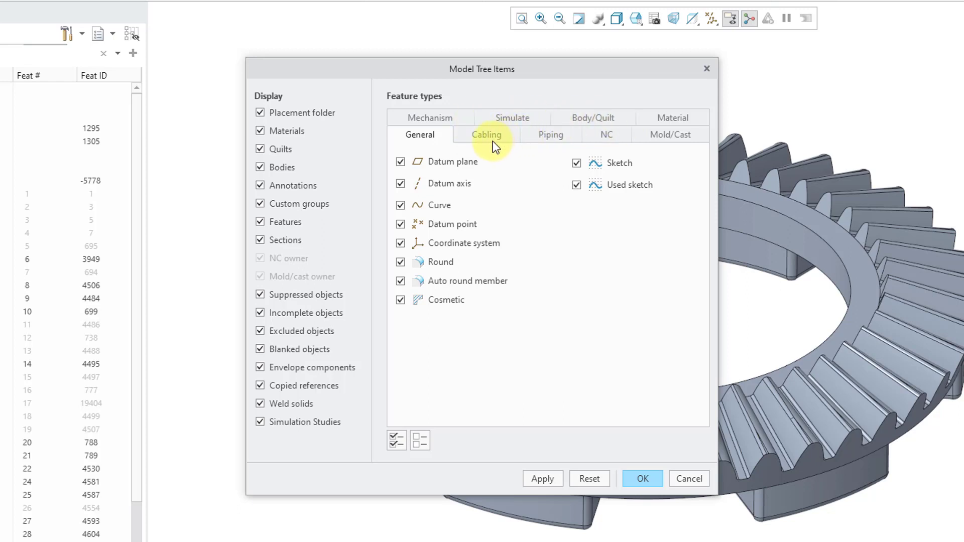
click(519, 117)
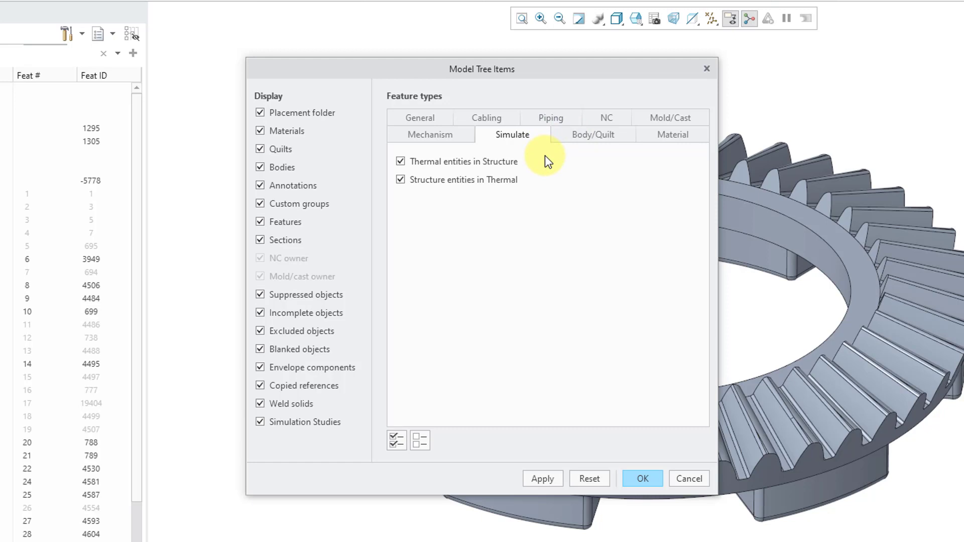
click(493, 121)
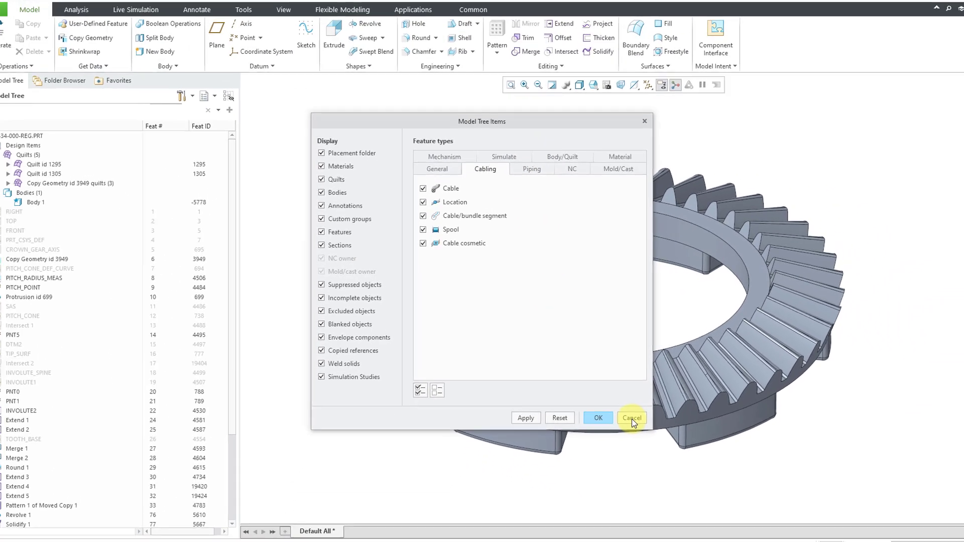
click(643, 478)
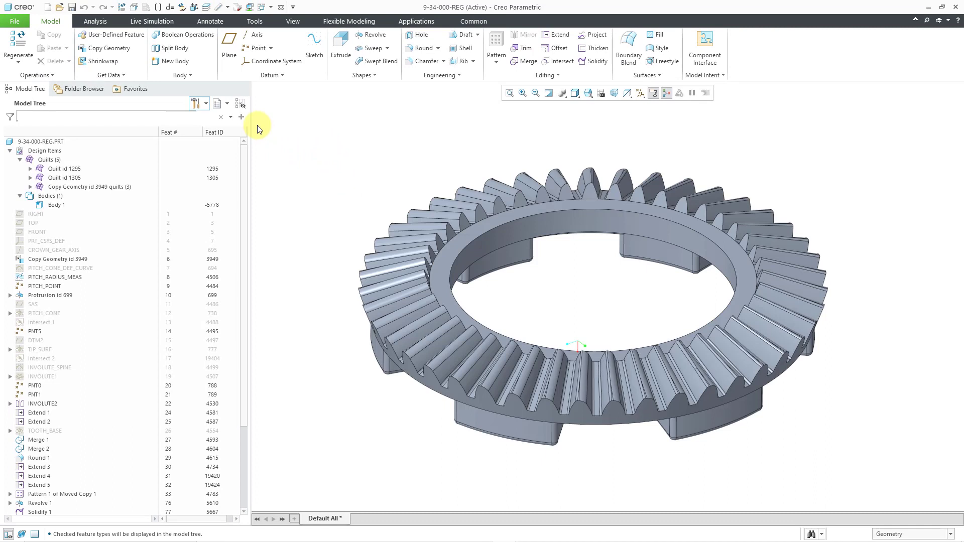
Show the gear's Design Tree beside its Model Tree
click(226, 104)
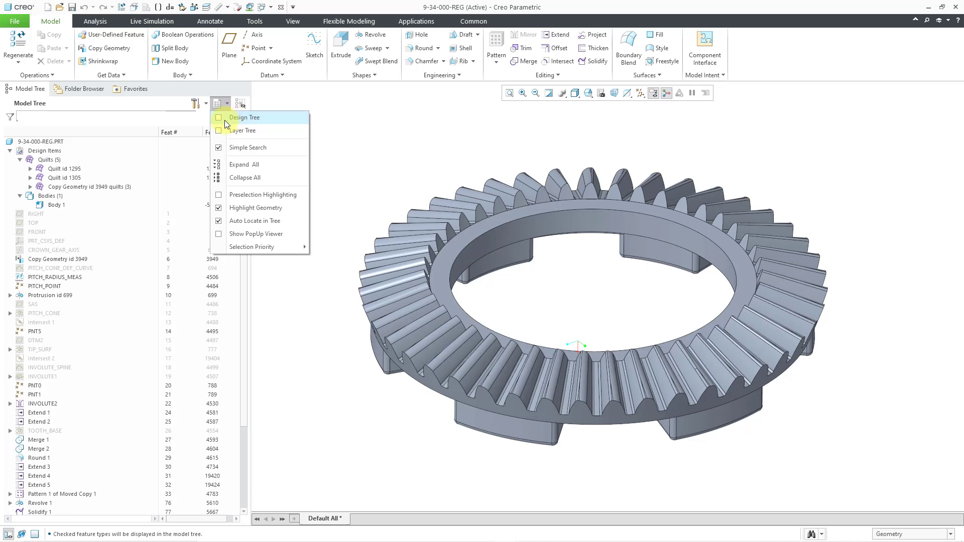
click(233, 118)
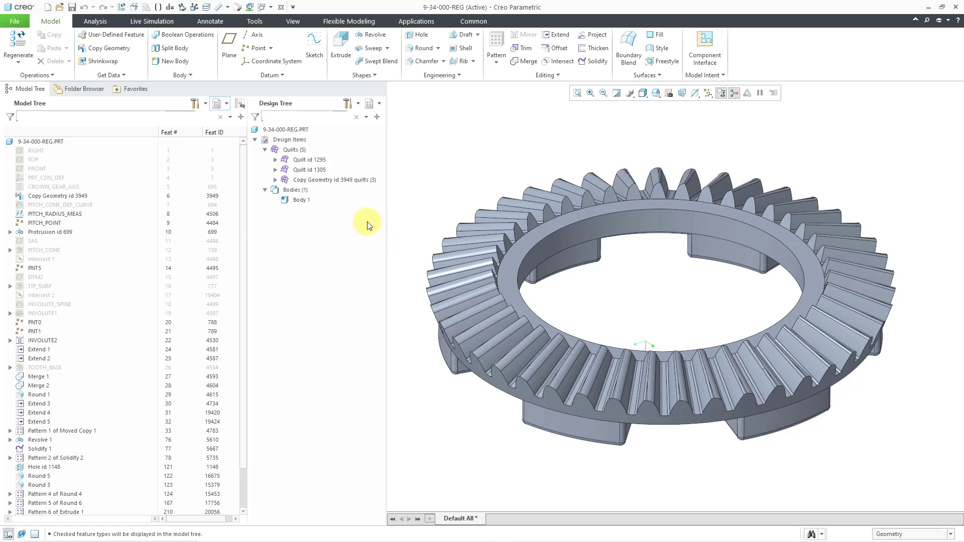
right_click(300, 216)
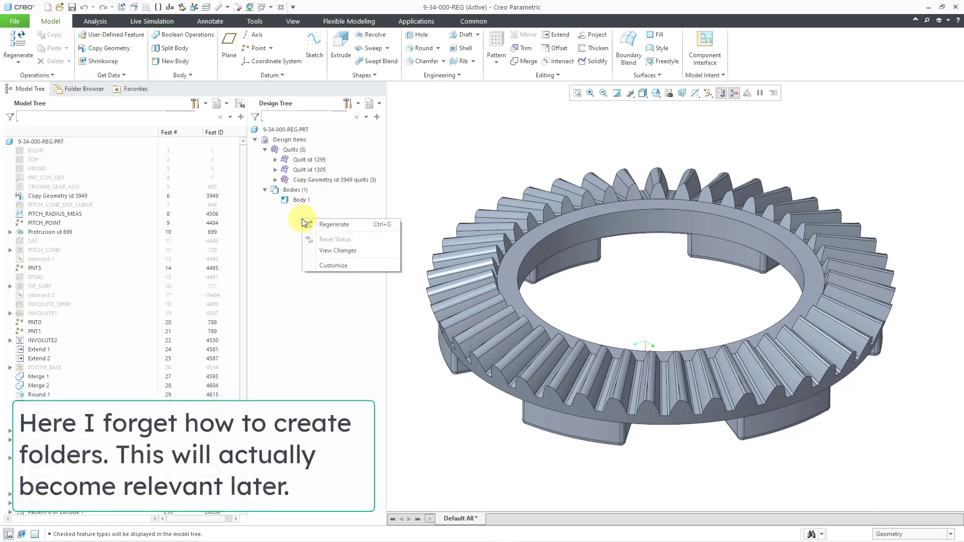
key(Escape)
Highlight Design Items and Quilts in the Design Tree and review its settings
click(290, 141)
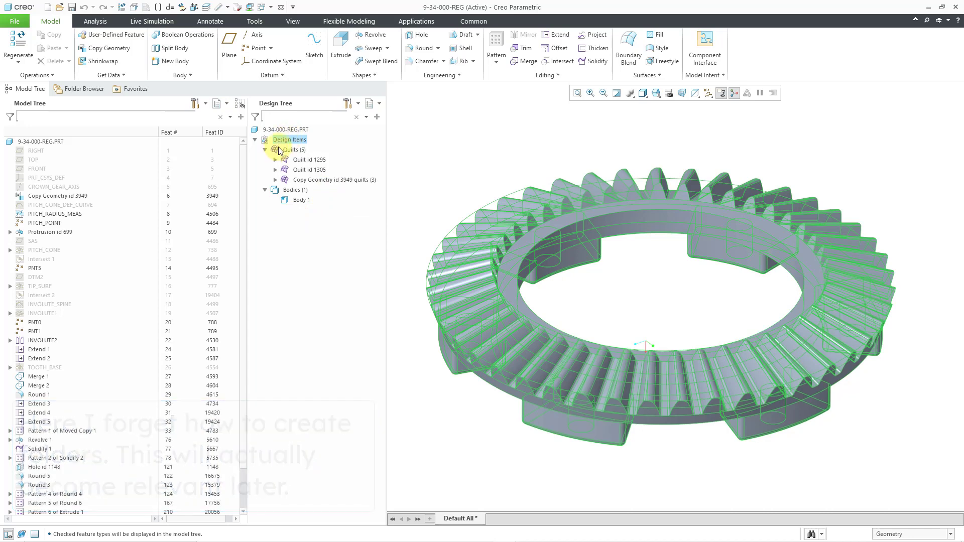
click(292, 151)
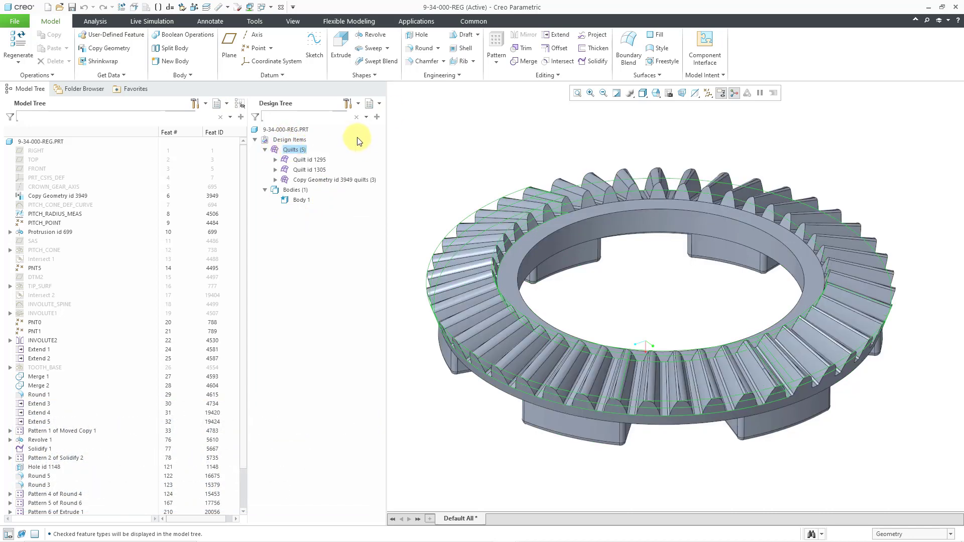
click(348, 103)
click(330, 215)
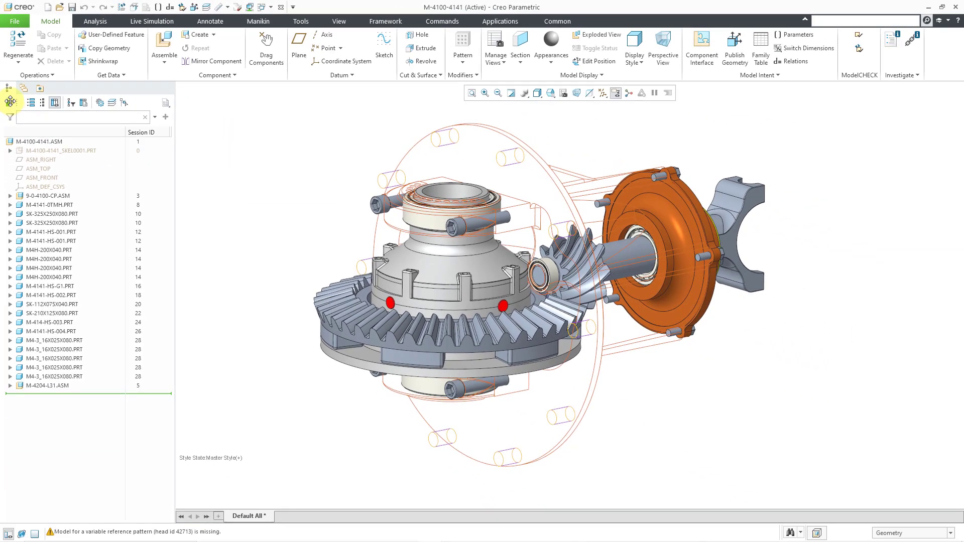
drag(10, 102, 165, 111)
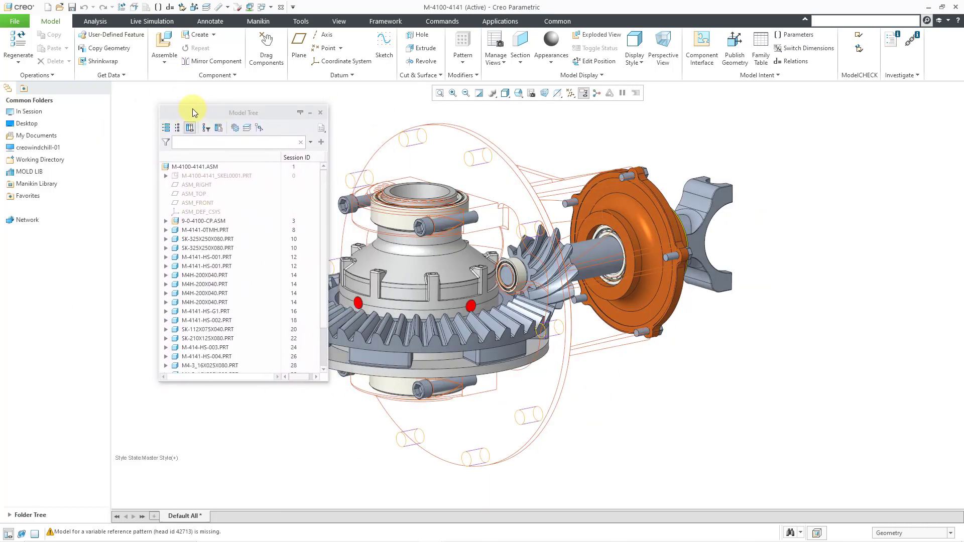
click(300, 115)
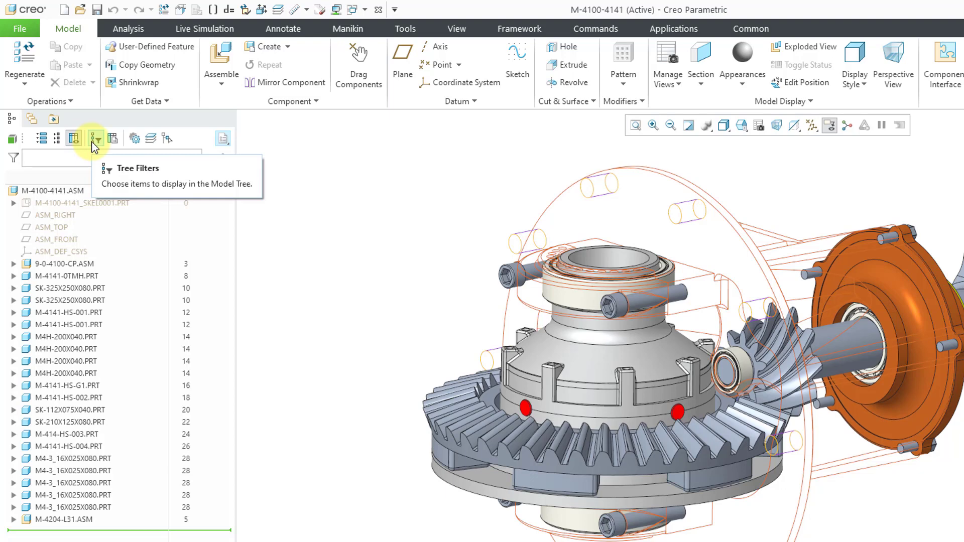
Review the Tree Filters for Core Features, Body/Quilt, Material, Cabling, Mechanism, Mold/Cast and NC
click(94, 141)
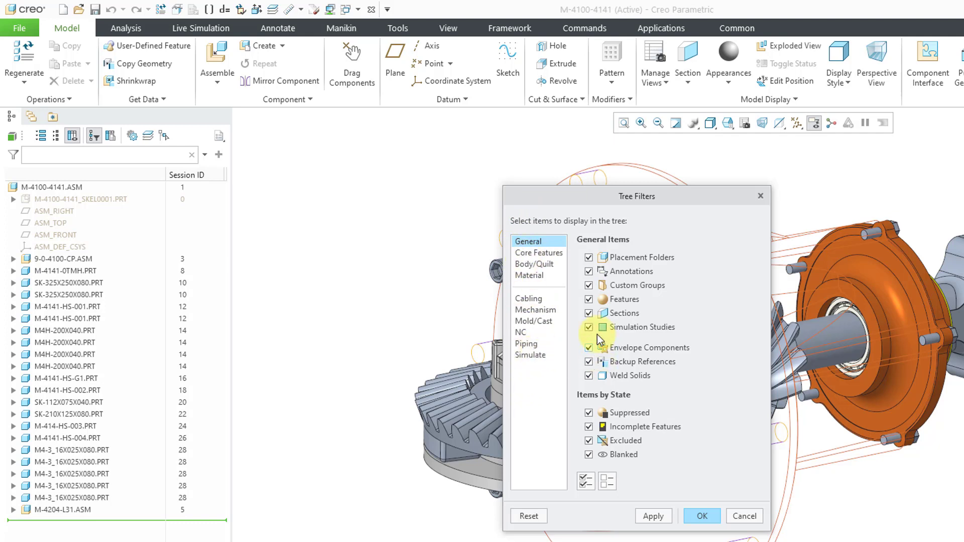
click(553, 254)
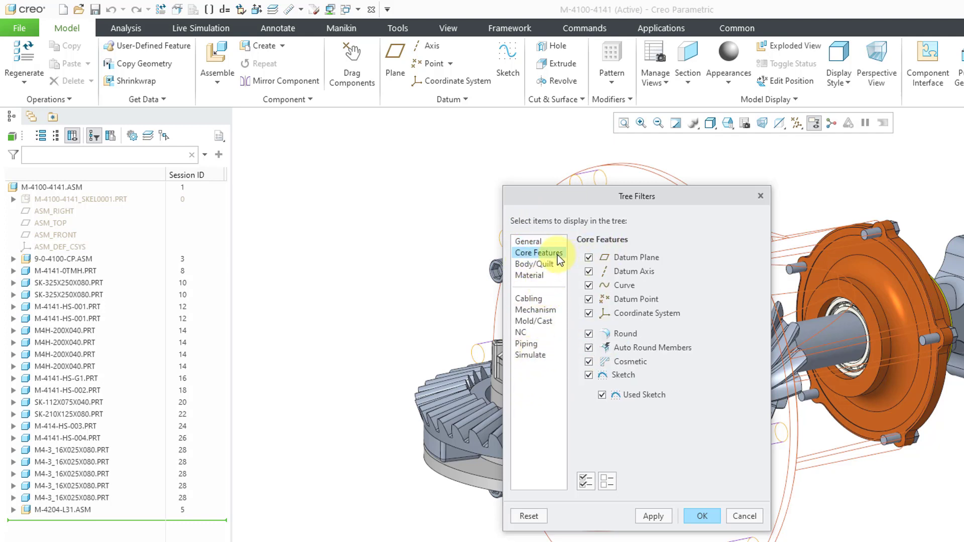
click(545, 264)
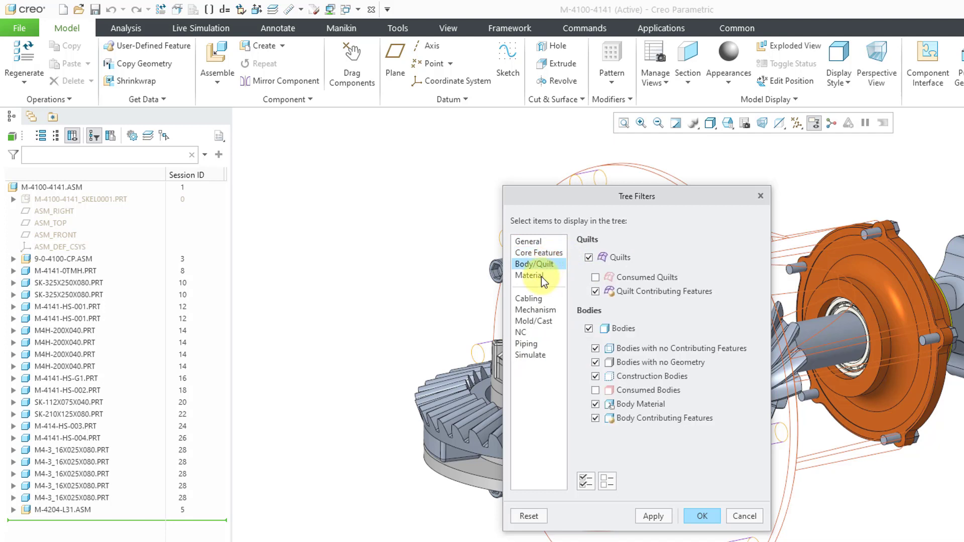
click(541, 276)
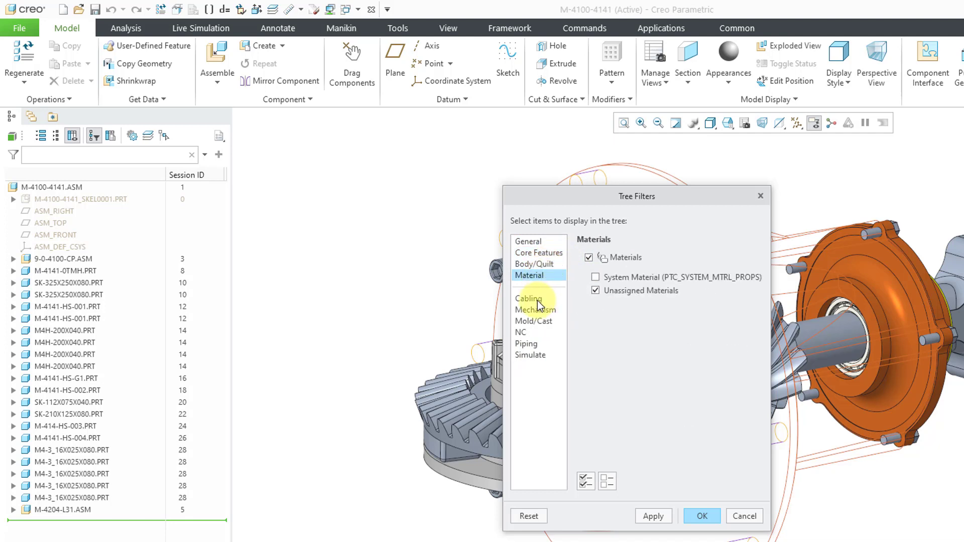
click(538, 299)
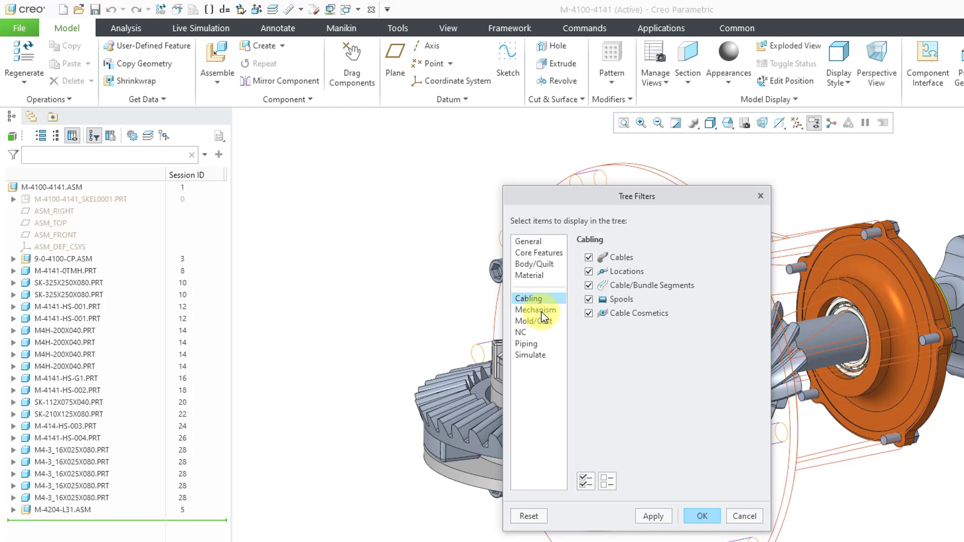
click(541, 311)
click(536, 321)
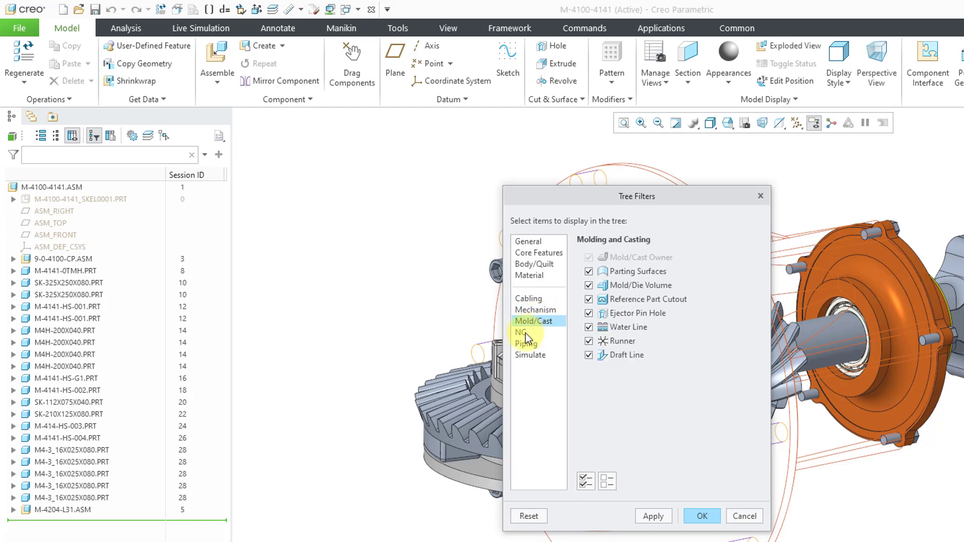
click(525, 333)
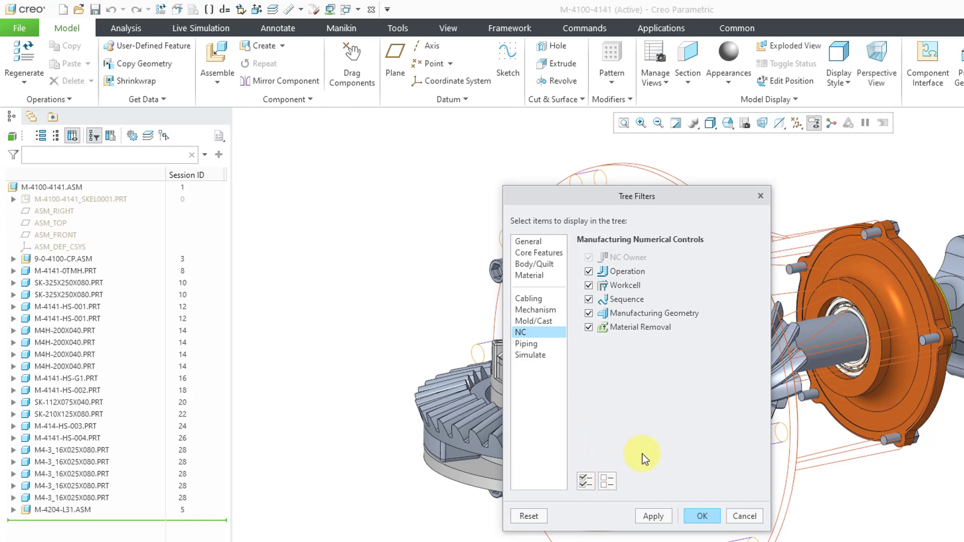
Cancel the Tree Filters, then open and cancel the Model Tree Columns dialog
click(743, 518)
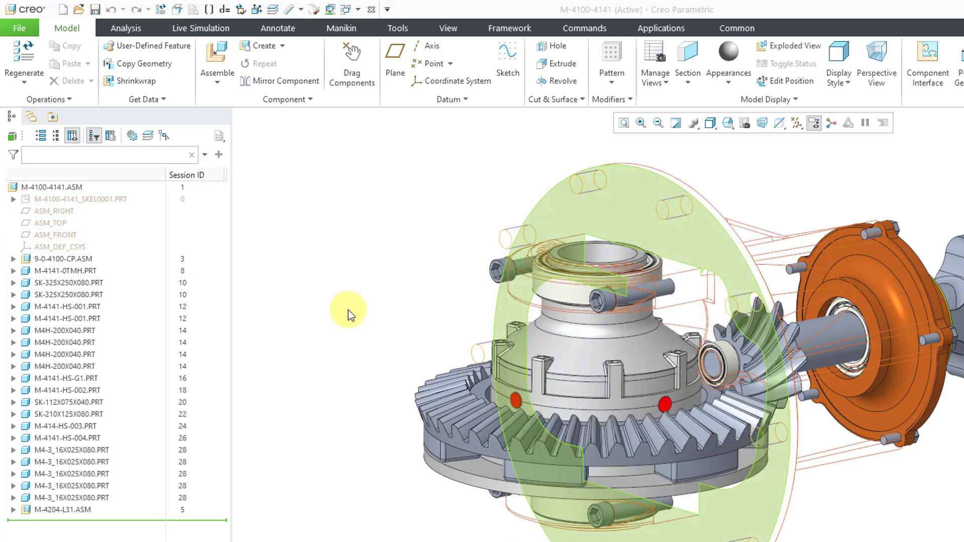
click(113, 137)
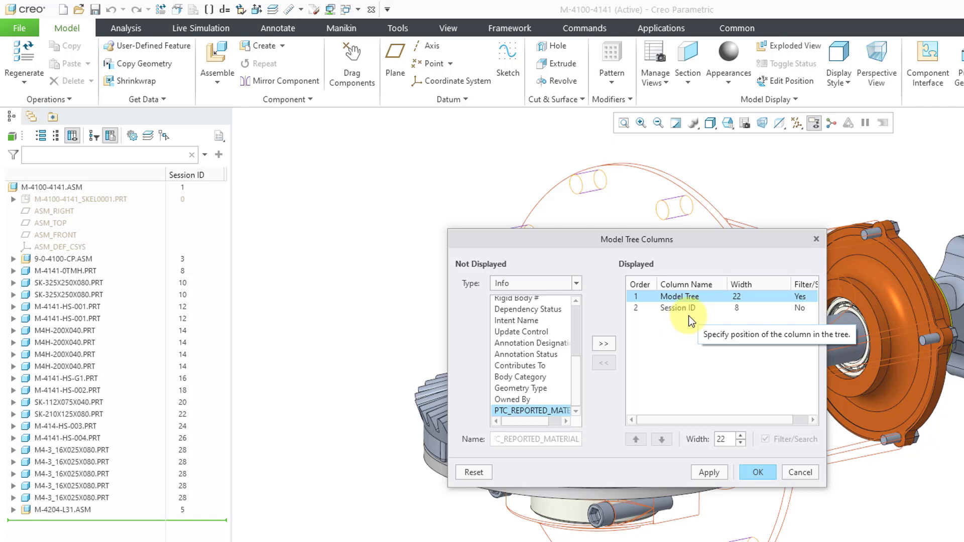
click(800, 472)
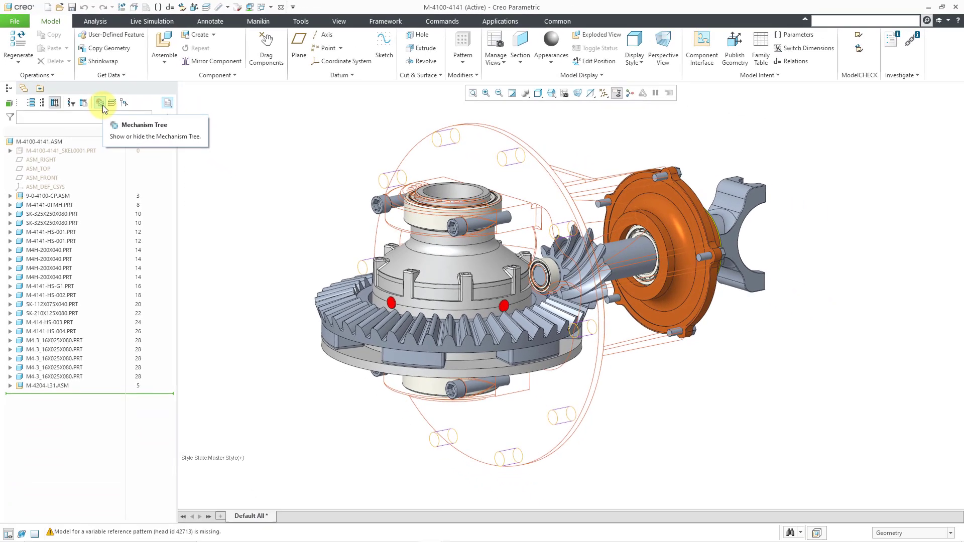
click(101, 103)
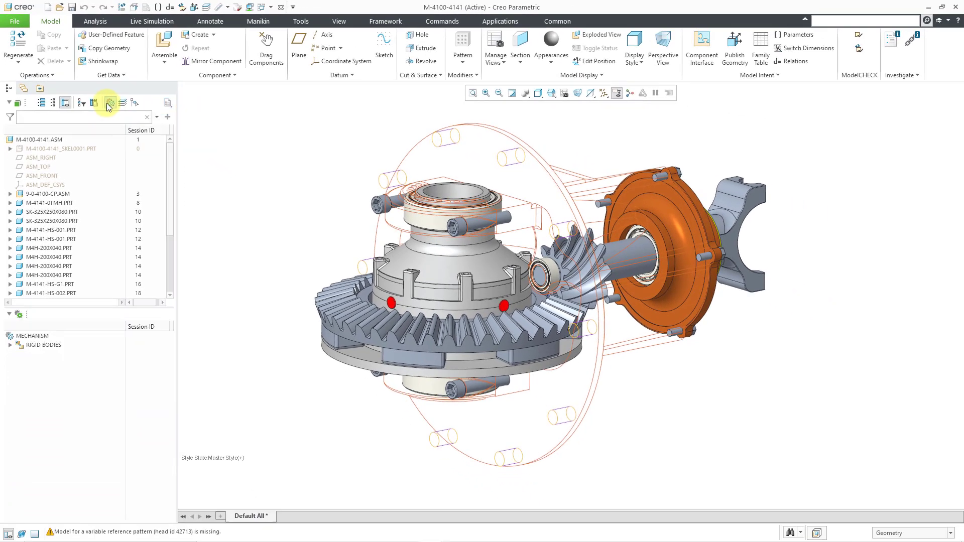
click(108, 103)
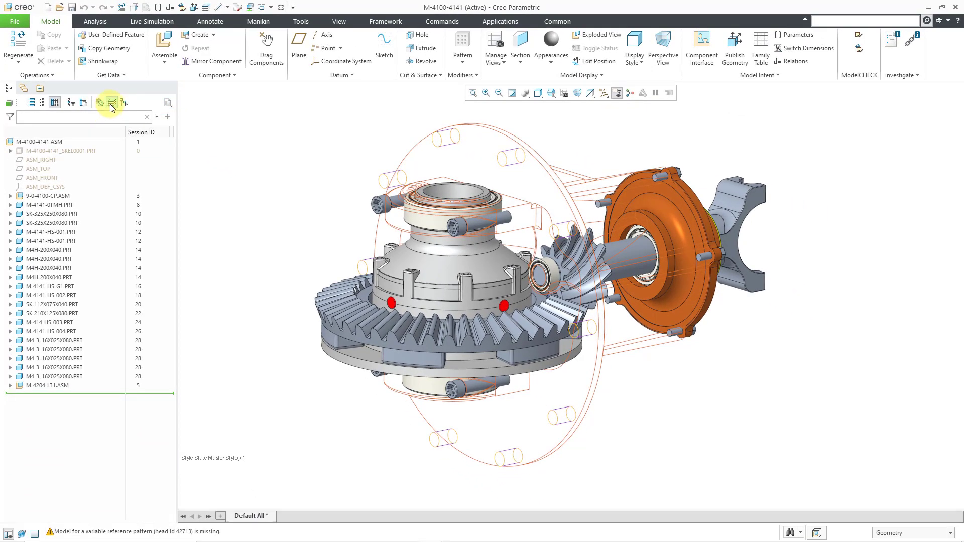
click(111, 103)
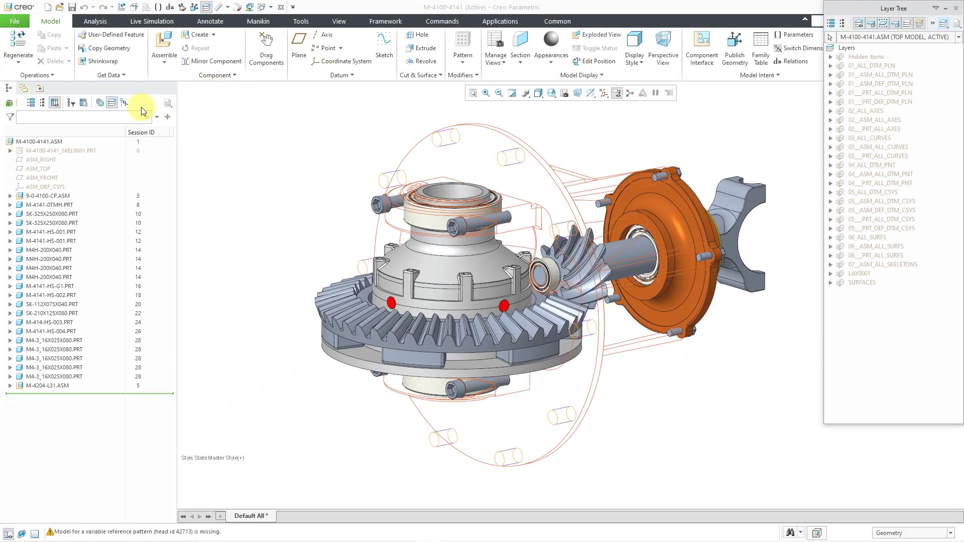
click(112, 103)
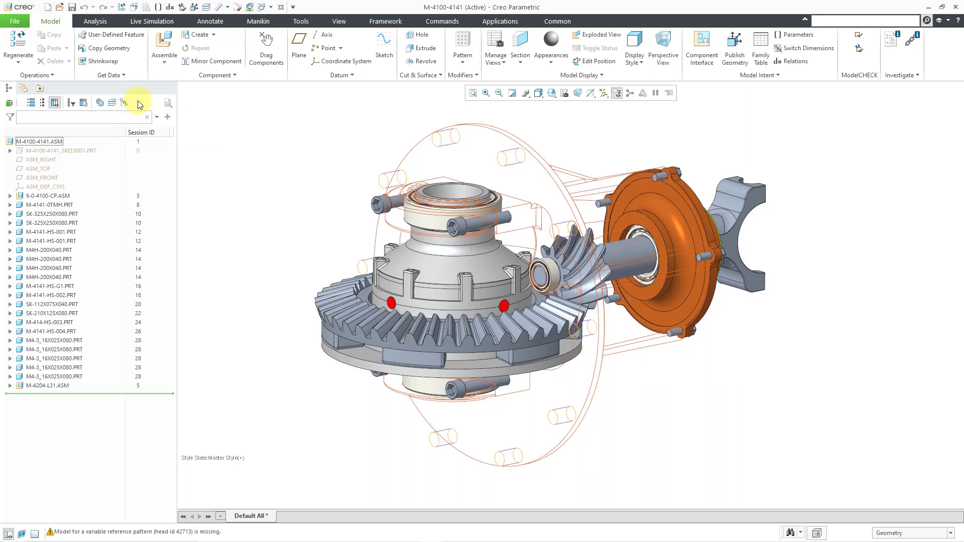
Review the Tree Options menu's Settings and Selection Priority entries, then dismiss it
click(168, 105)
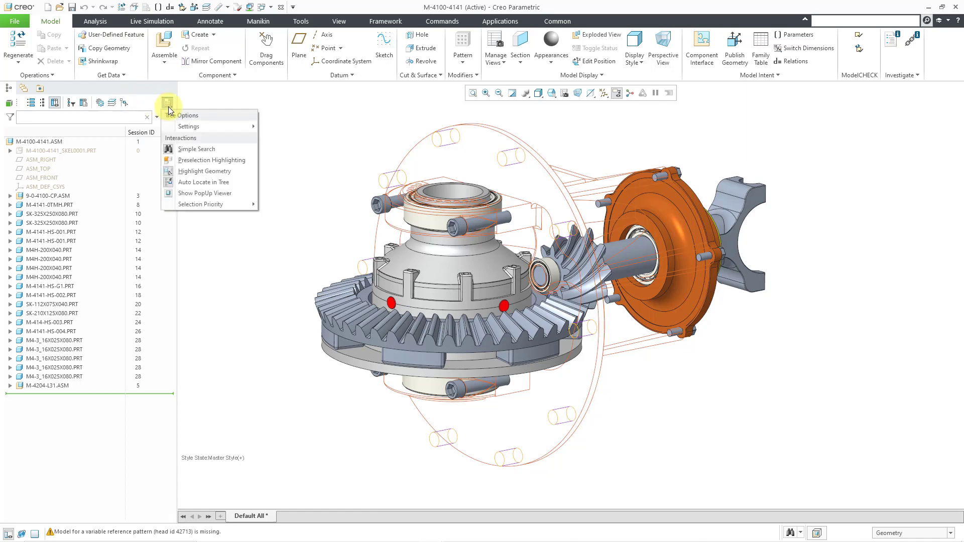
mouse_move(182, 126)
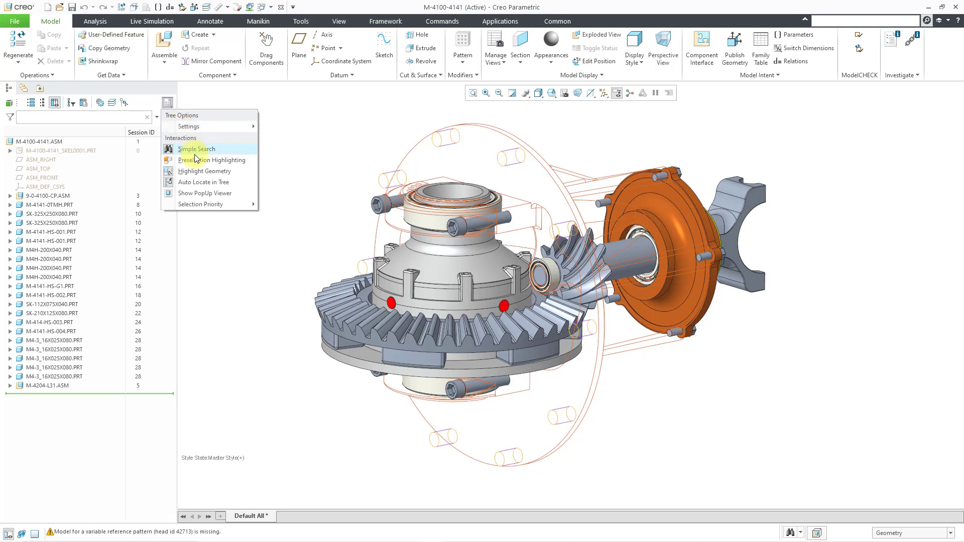
mouse_move(206, 205)
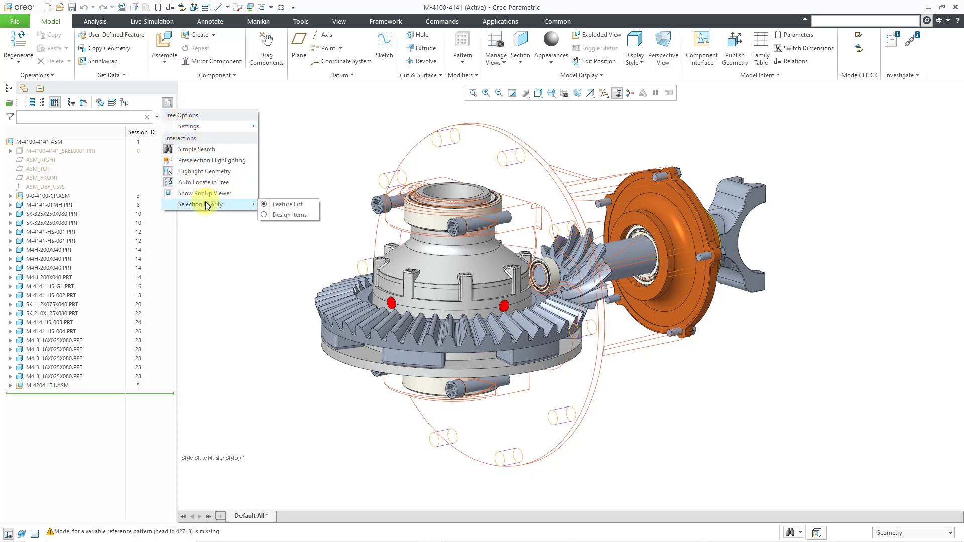
click(284, 98)
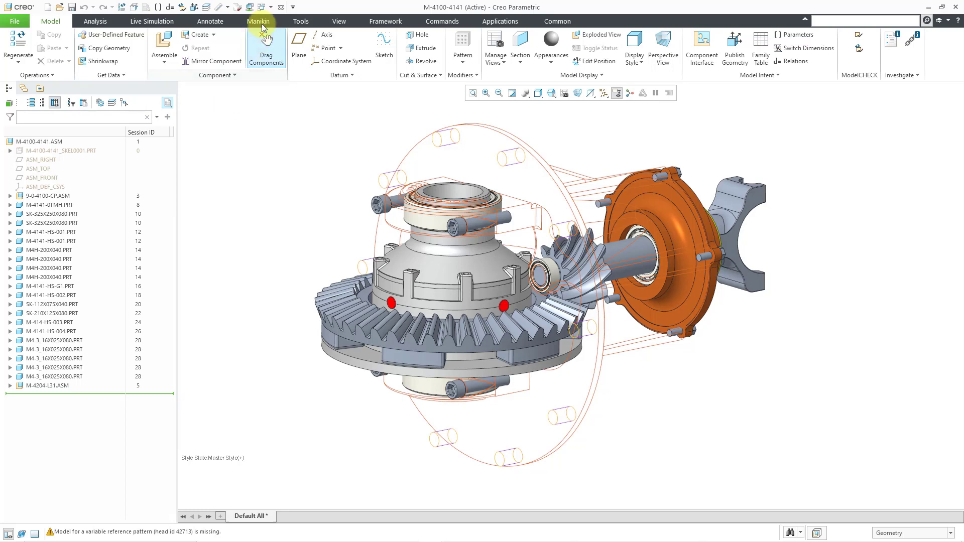
Switch to the 9-34-000-REG gear part and show its Design Tree in a separate pane
click(271, 7)
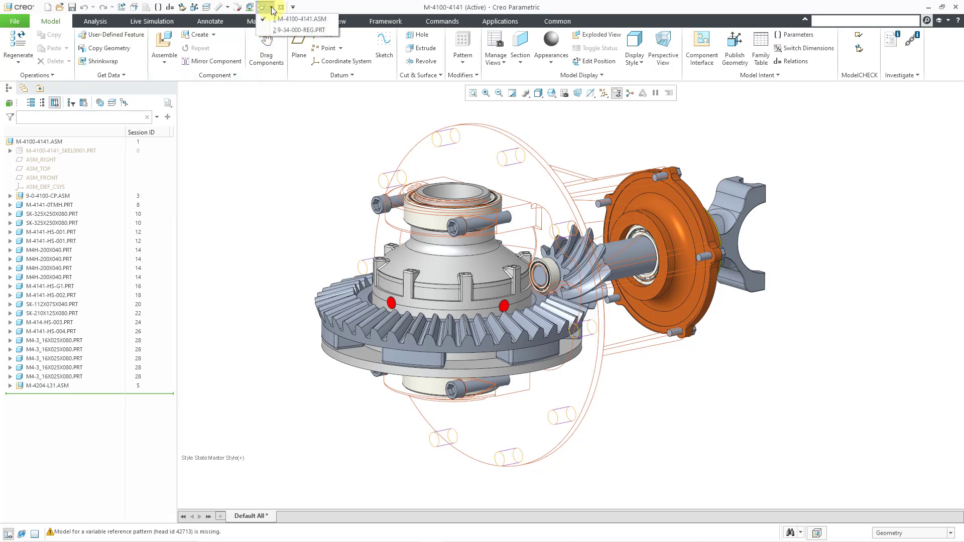
click(301, 32)
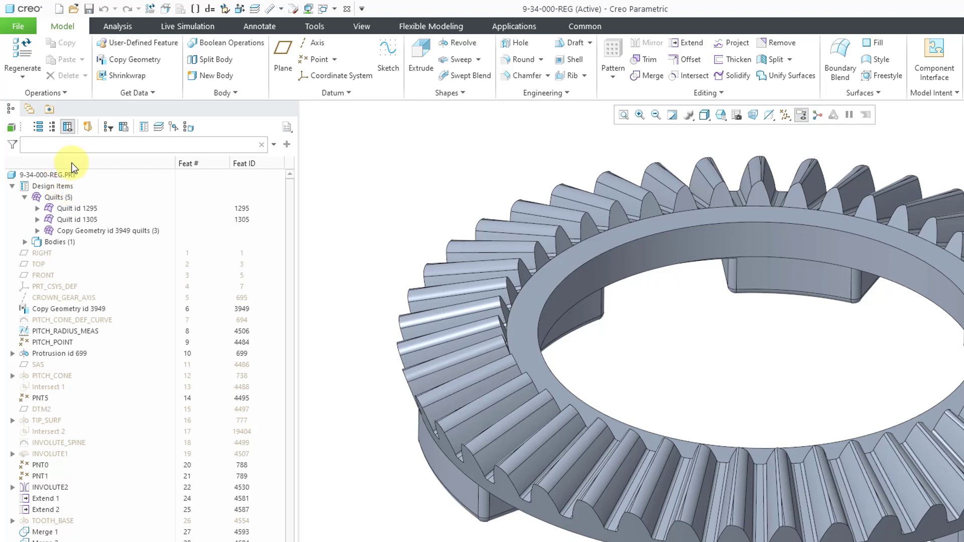
click(144, 132)
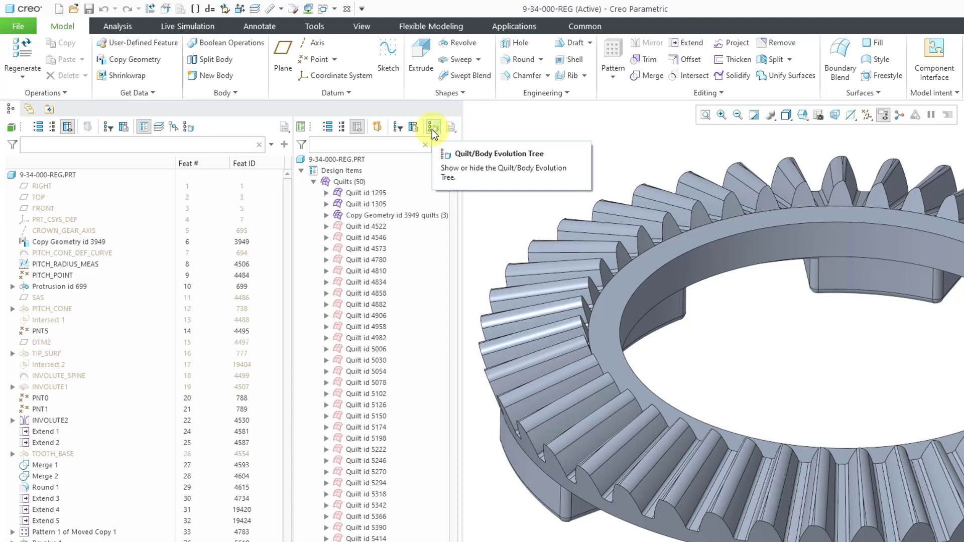
Toggle the Quilt/Body Evolution Tree, then expand Design Items and Quilts (50)
click(434, 129)
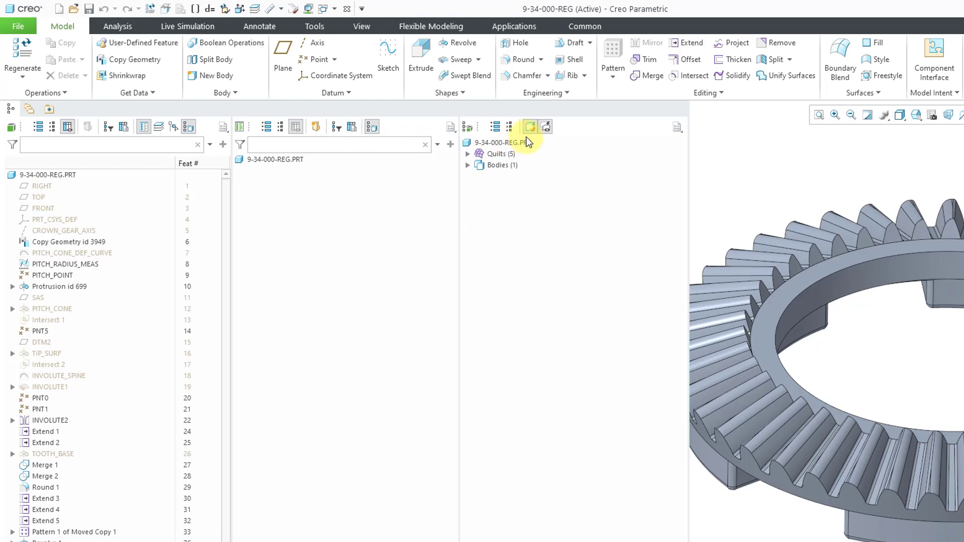
click(372, 126)
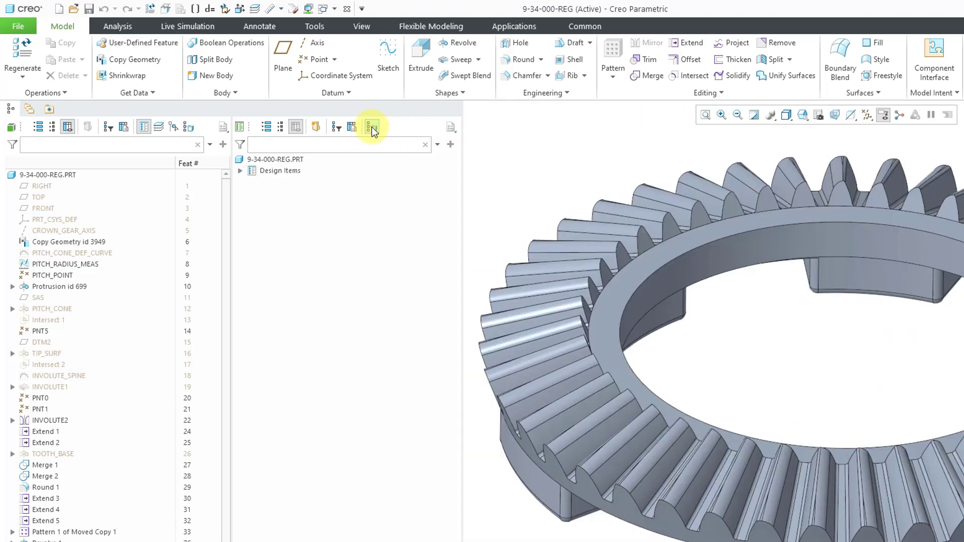
click(241, 172)
click(253, 183)
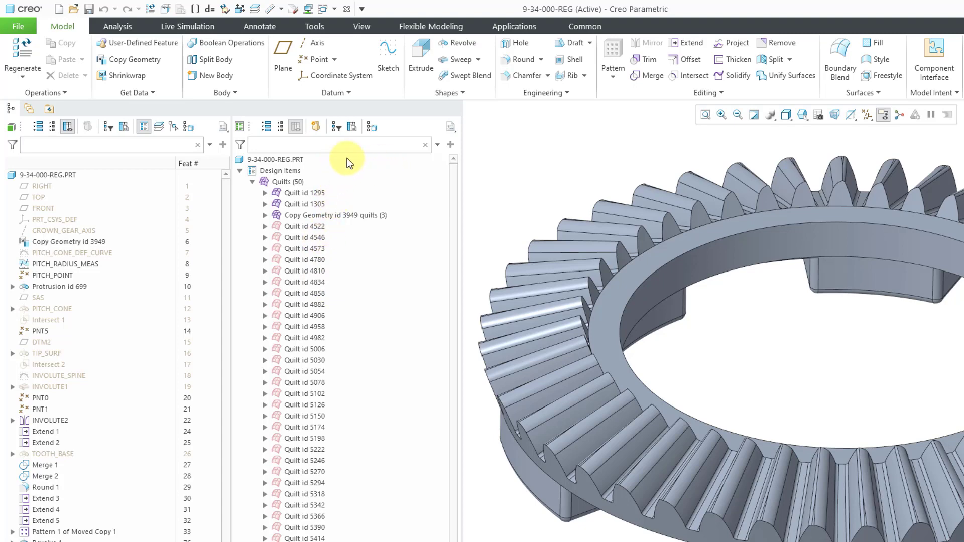
Close the separate Design Tree so Design Items move to the top of the model tree
click(144, 127)
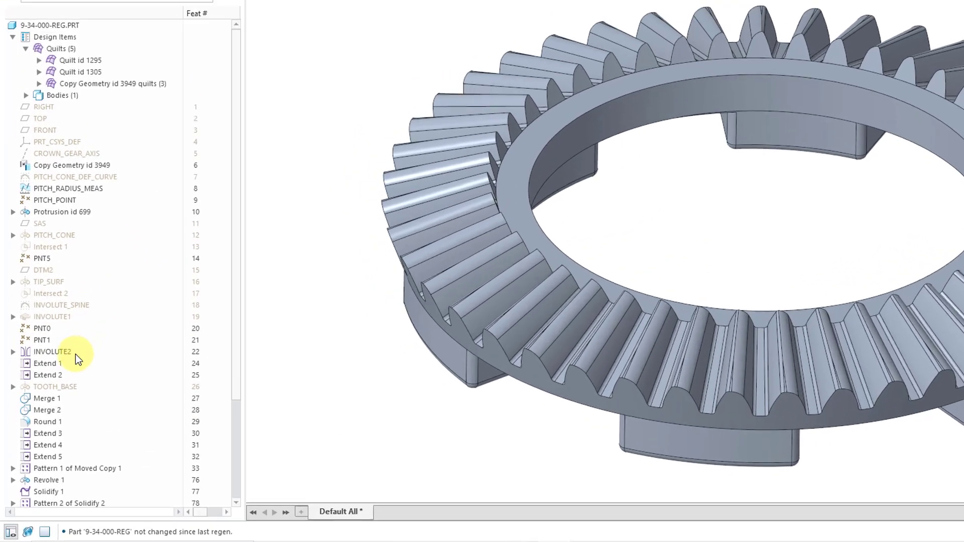
Select the INVOLUTE2 feature and bring up its context menu to reach Insert Before
click(65, 353)
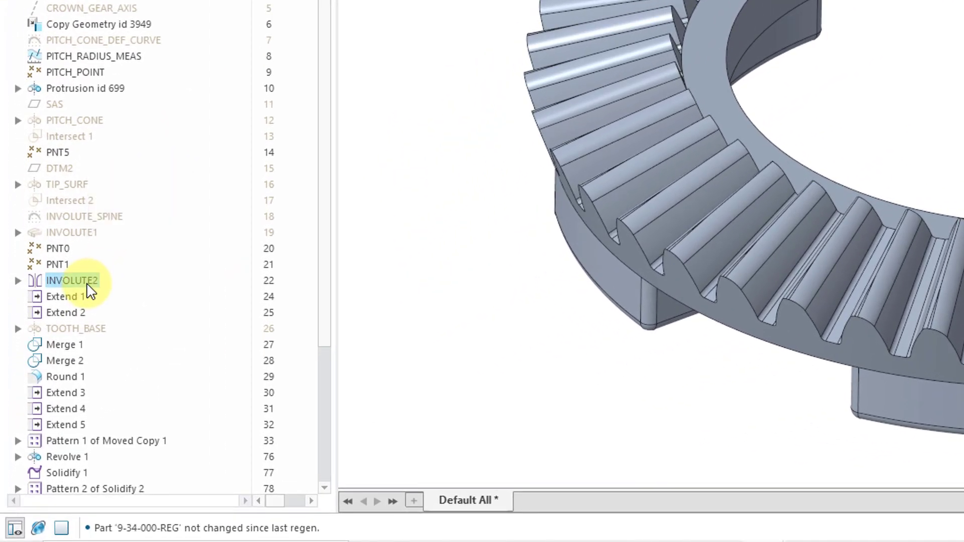
right_click(90, 291)
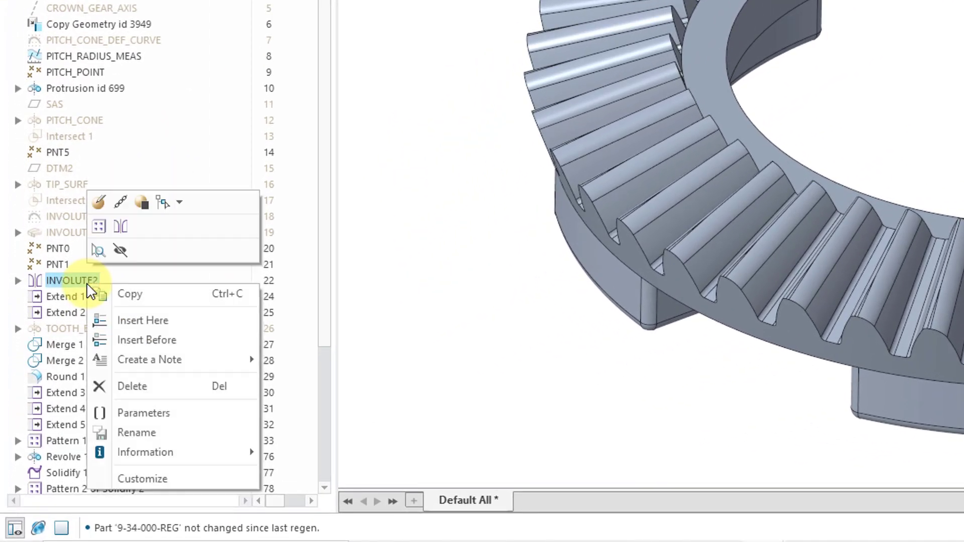